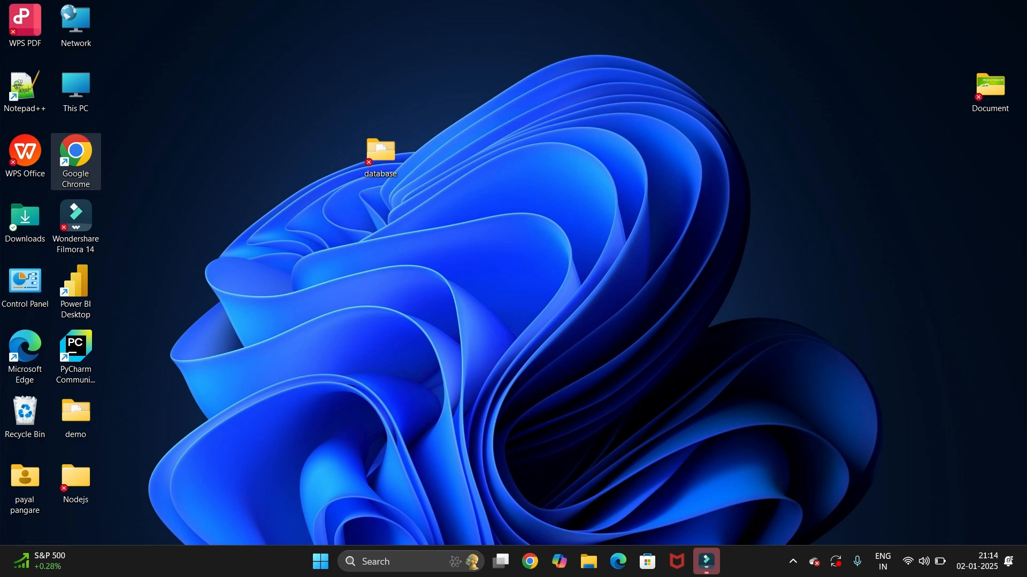
Open Google Chrome and search Google for "java jdk"
double_click(76, 161)
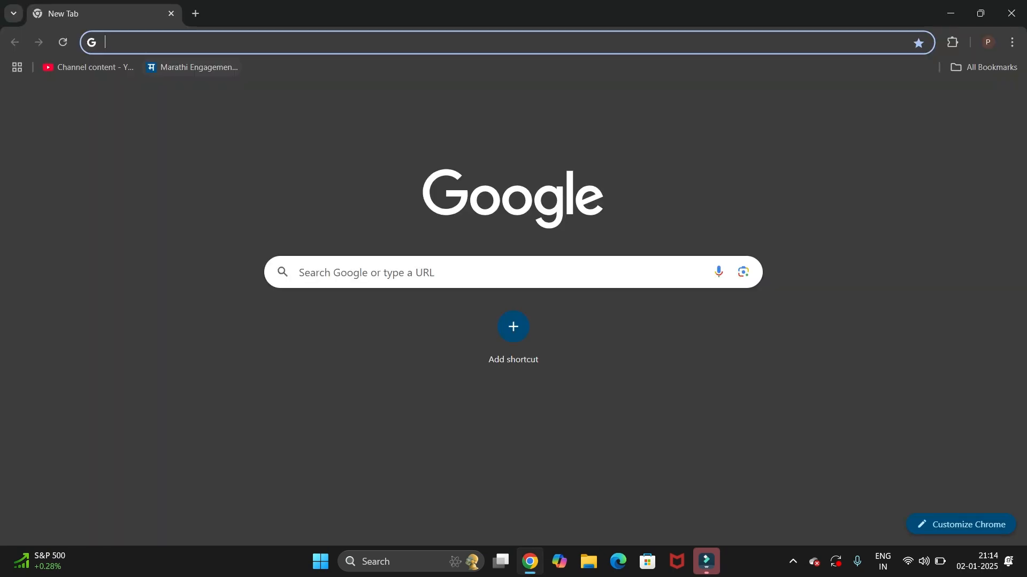
type("jav")
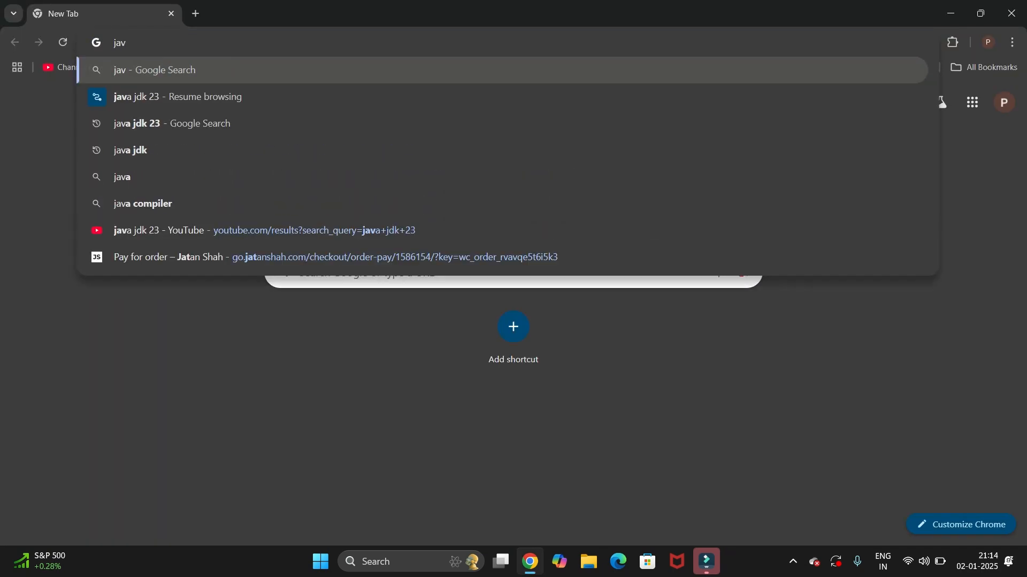
type("a jdk")
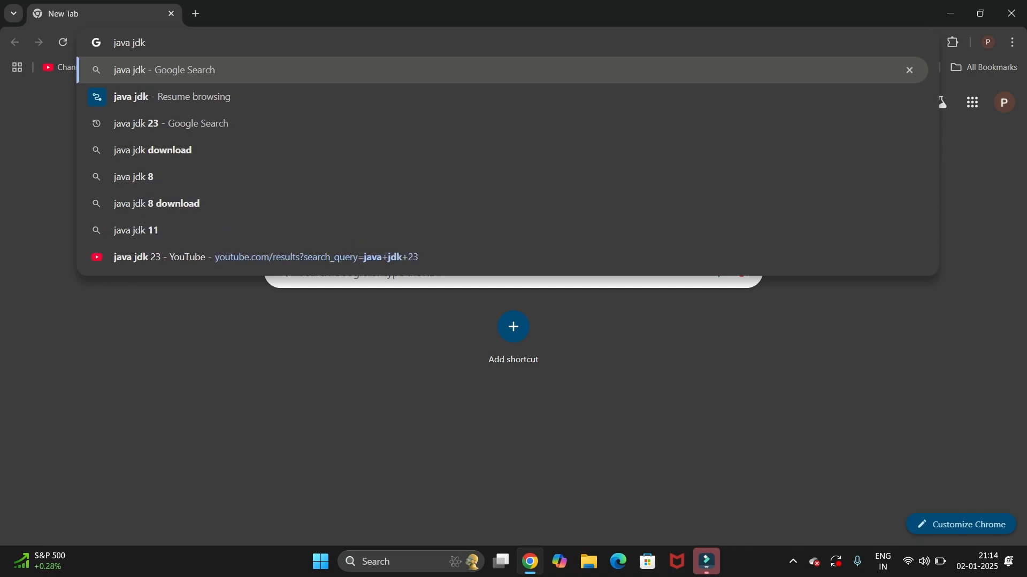
key("Return")
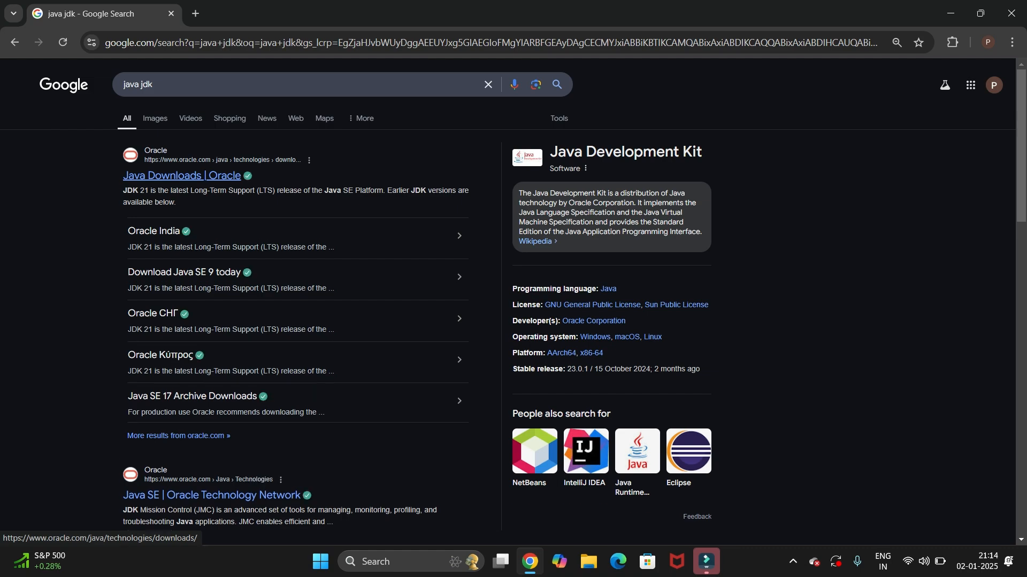
Open Oracle's Java Downloads page from the search results and go to the JDK Development Kit 23.0.1 downloads section
left_click_drag(123, 175, 242, 175)
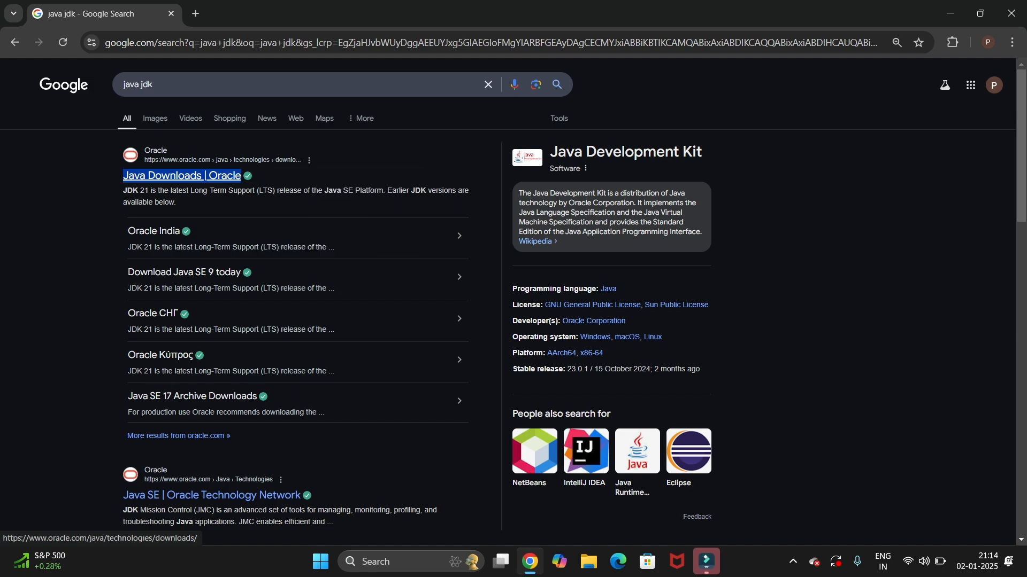
left_click(183, 175)
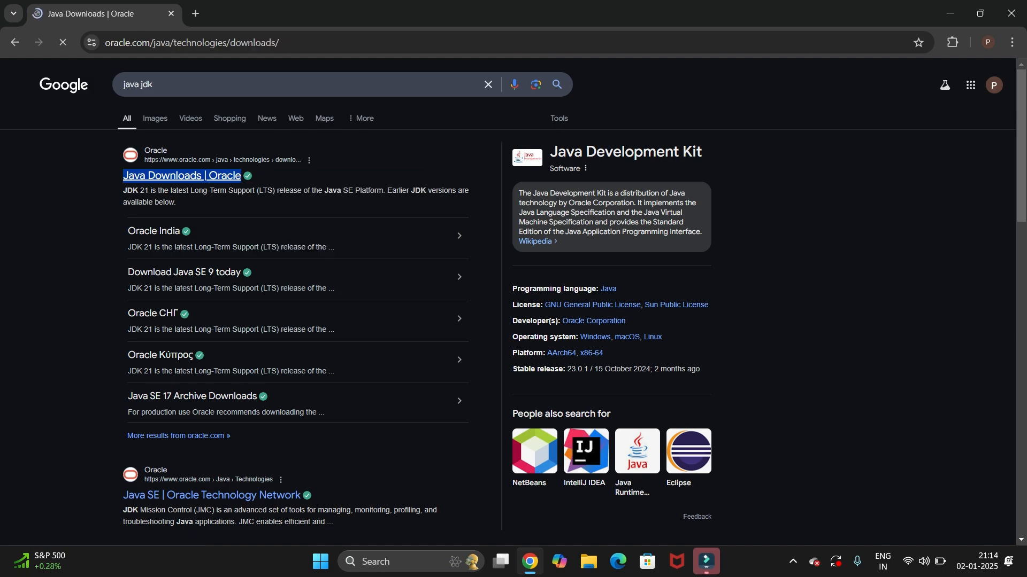
scroll(508, 321, "down", 1)
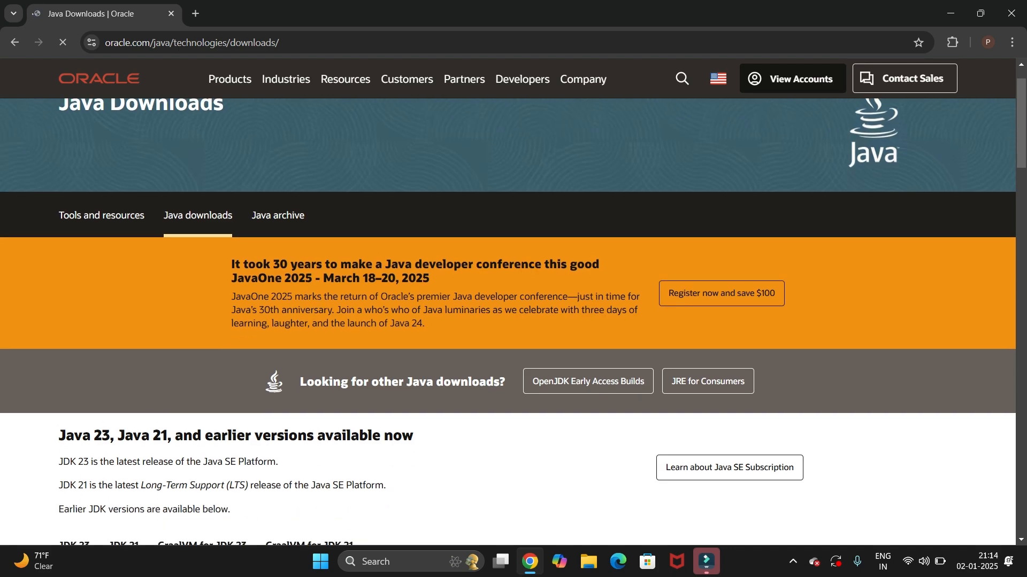
scroll(508, 321, "down", 3)
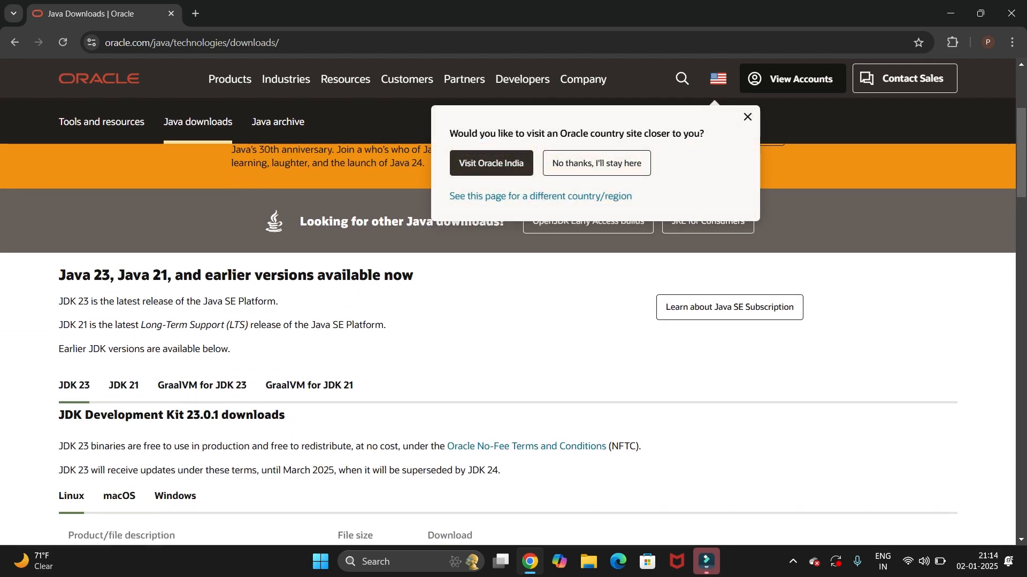
scroll(508, 321, "down", 3)
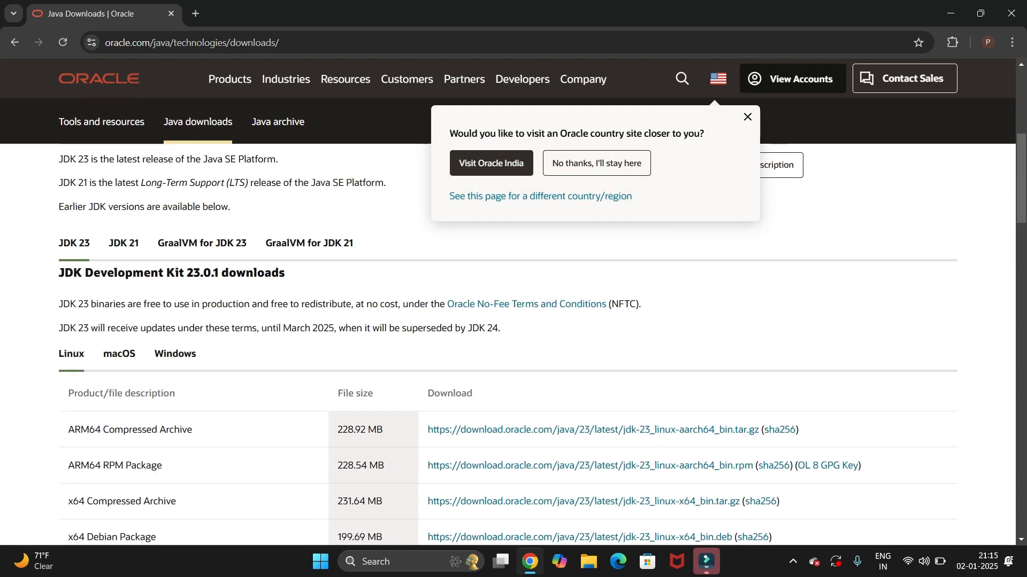
scroll(508, 321, "down", 1)
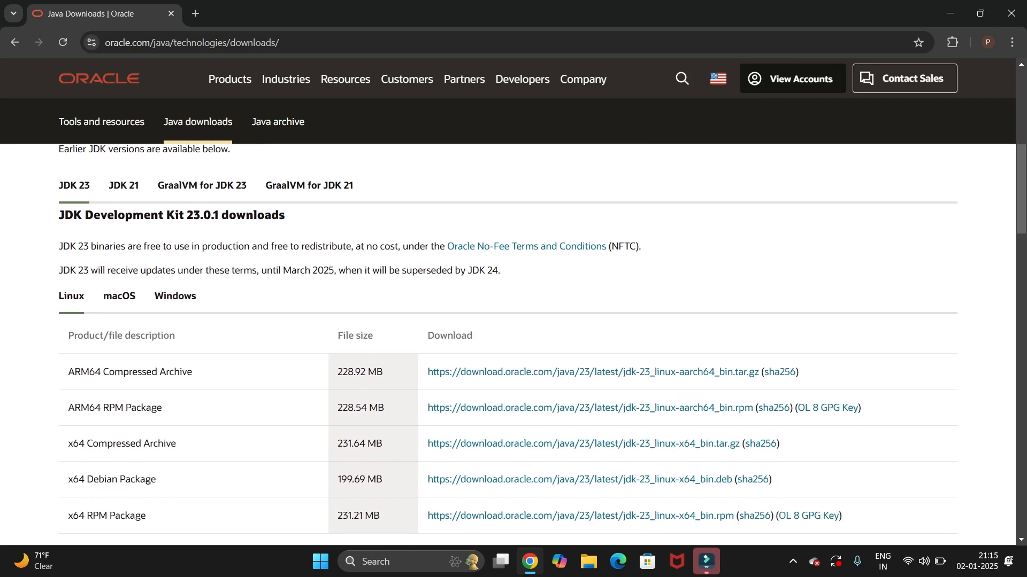
left_click_drag(59, 215, 285, 215)
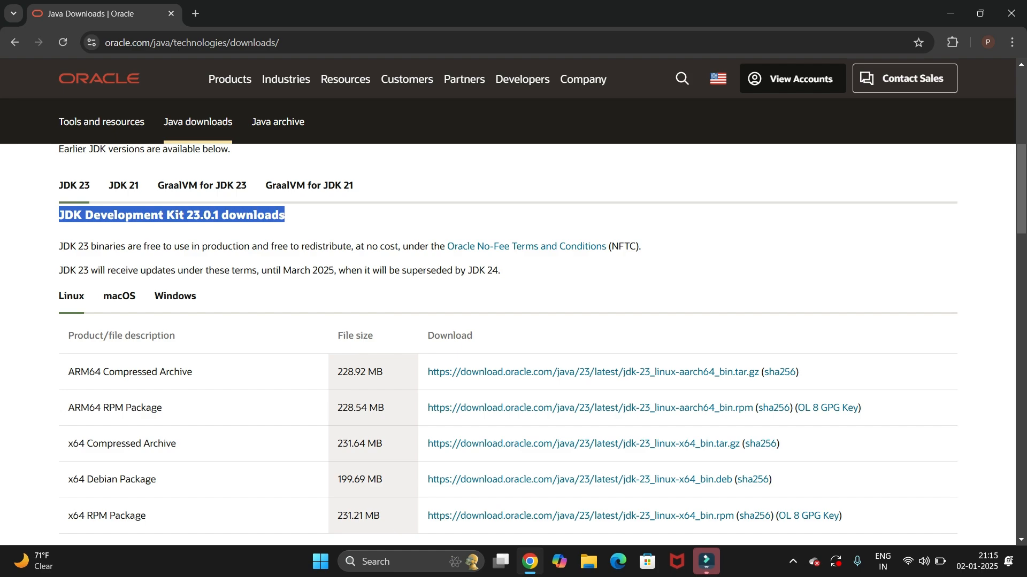
left_click(321, 222)
Look through the macOS and Linux packages for JDK 23 and switch to the Windows downloads
left_click(119, 295)
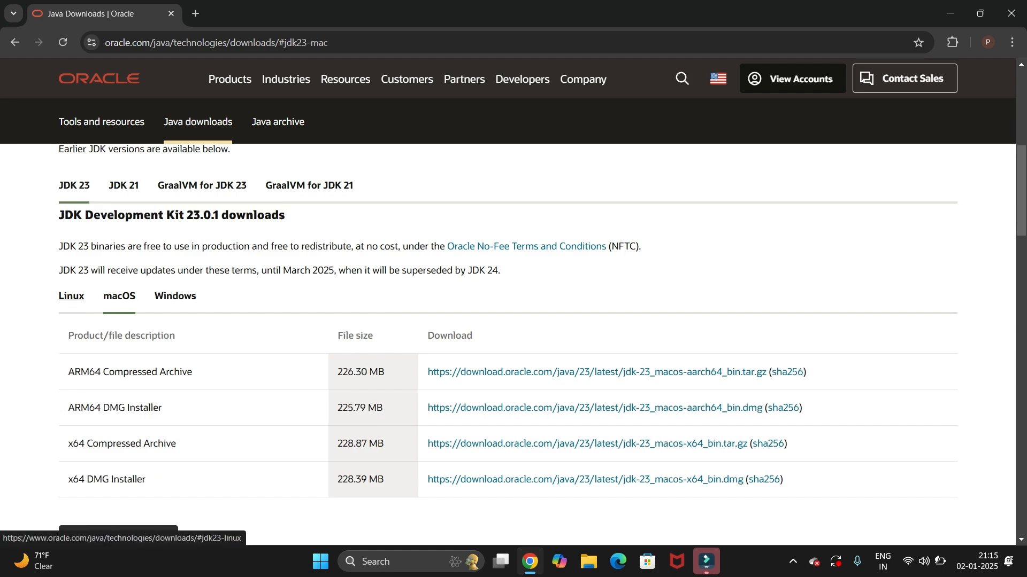
left_click(71, 295)
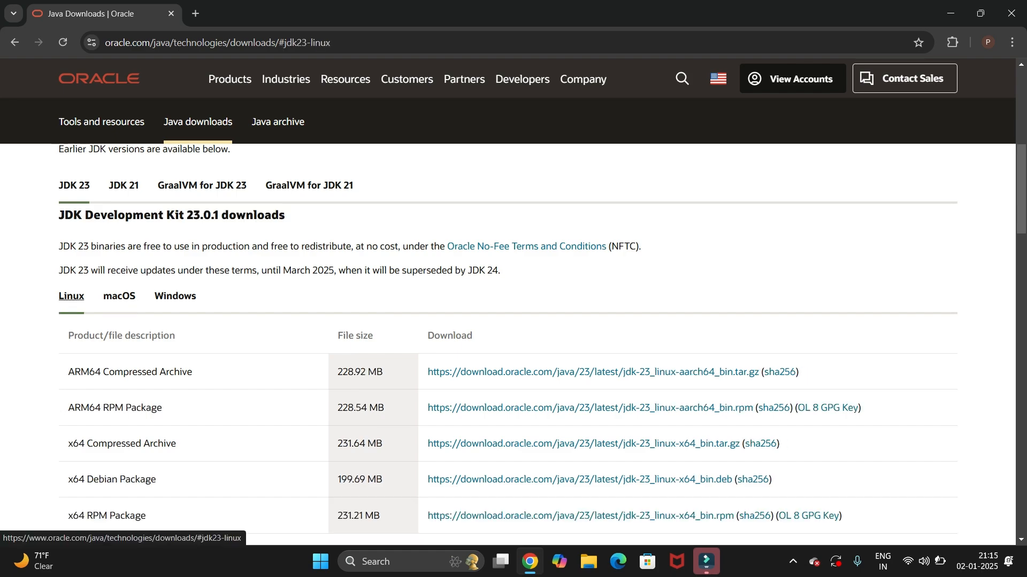
left_click(118, 296)
left_click(175, 296)
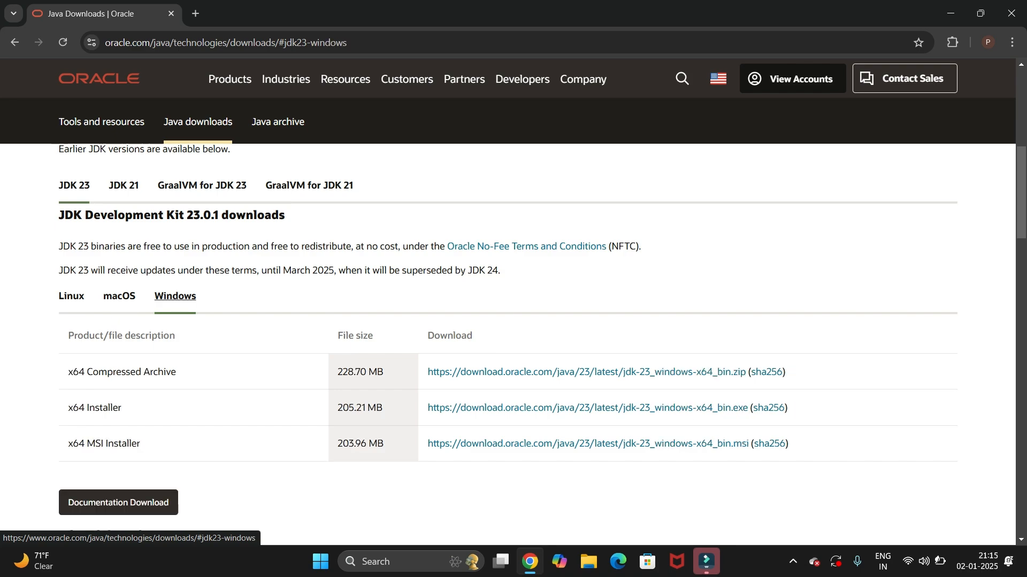
left_click_drag(58, 296, 192, 296)
left_click(214, 298)
scroll(513, 343, "down", 1)
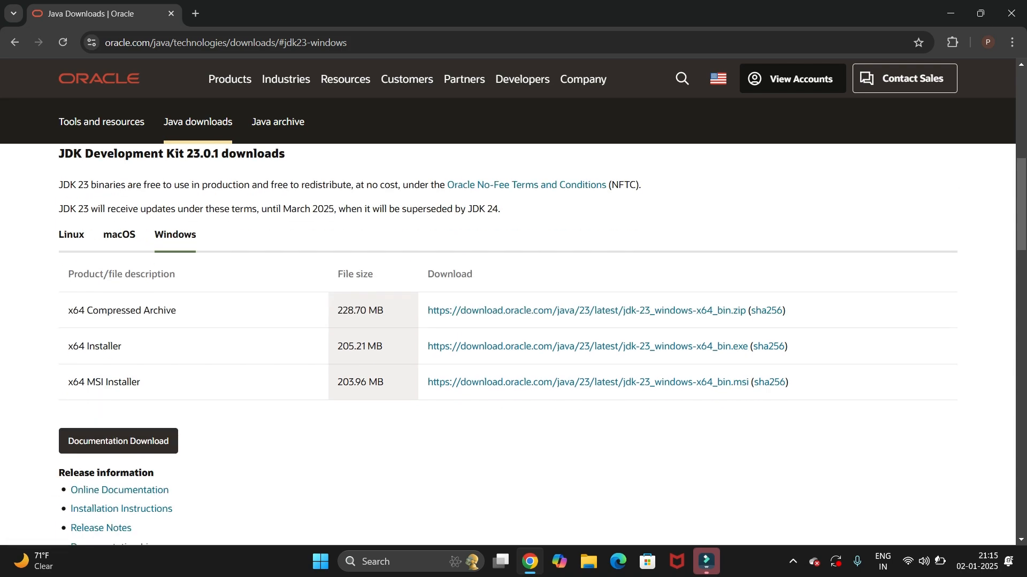
Download the x64 MSI Installer for Windows, jdk-23_windows-x64_bin.msi
left_click_drag(68, 382, 141, 382)
left_click(176, 384)
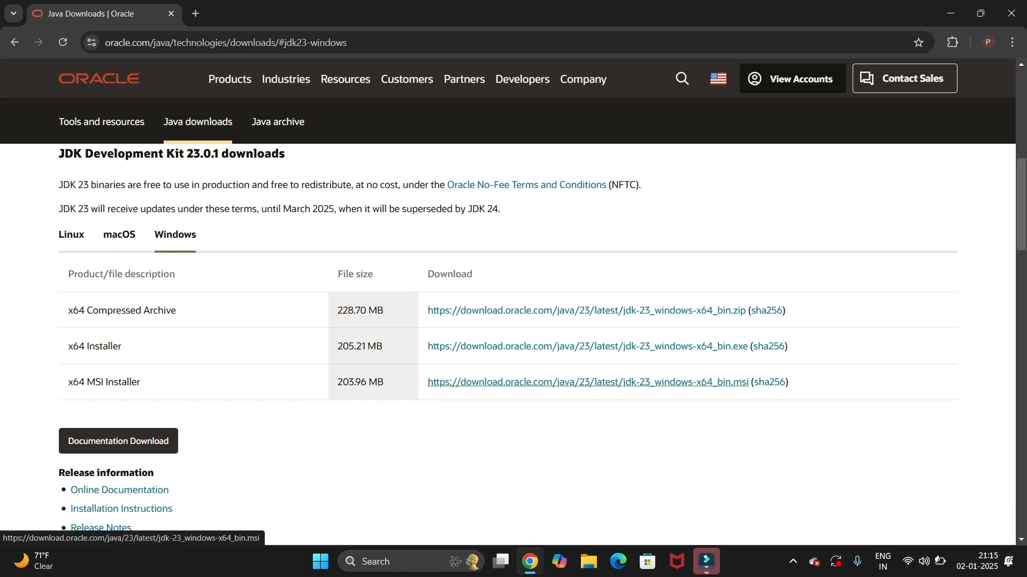
left_click(588, 382)
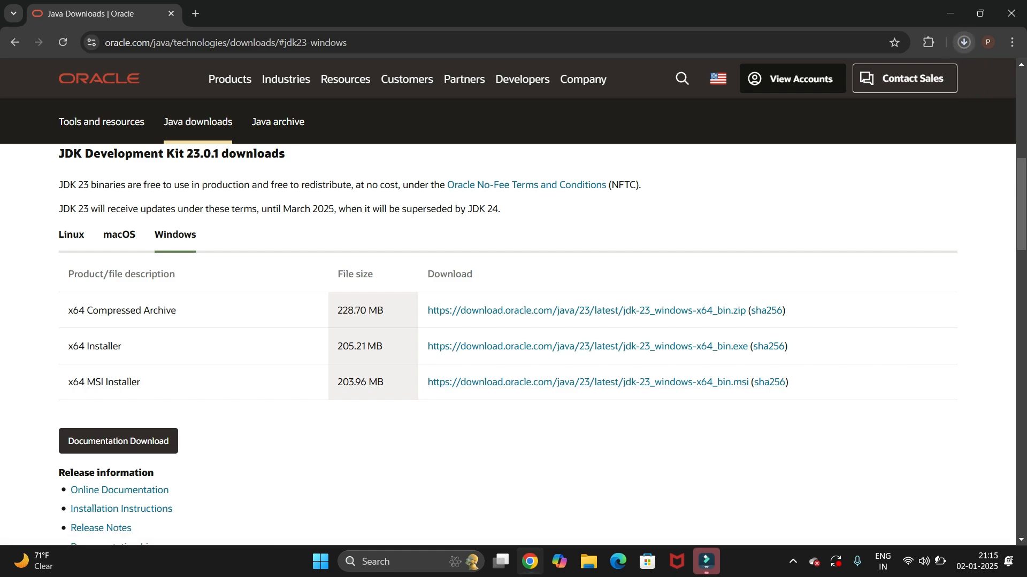
left_click(964, 42)
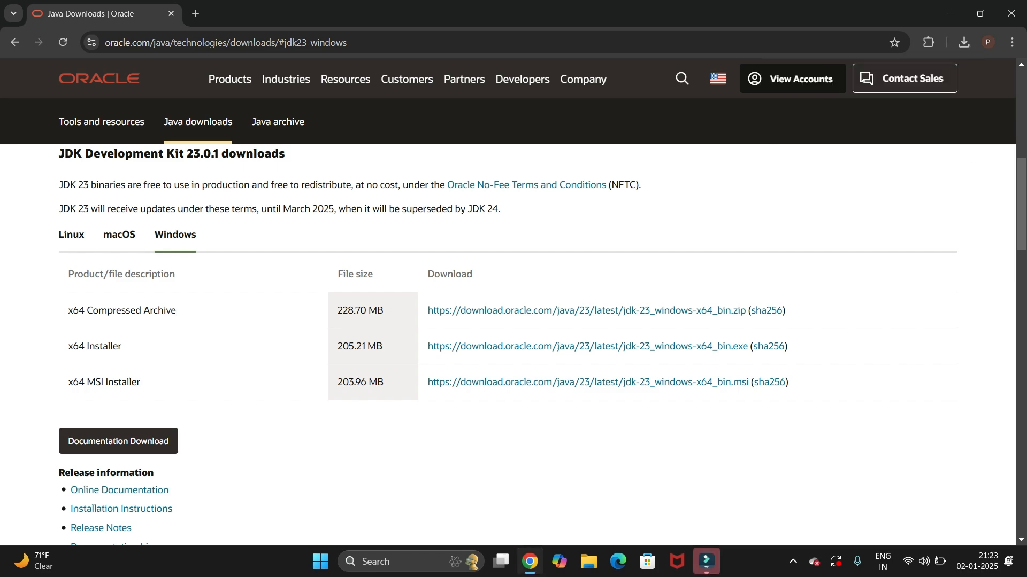
Show the downloaded jdk-23_windows-x64_bin.msi in its folder and launch the installer
left_click(963, 42)
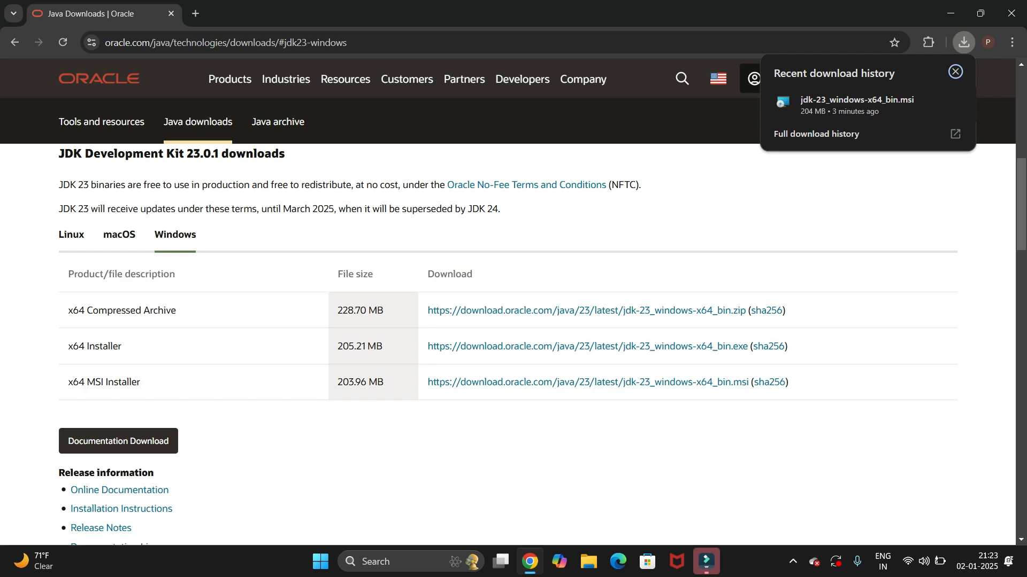
mouse_move(857, 105)
left_click(929, 101)
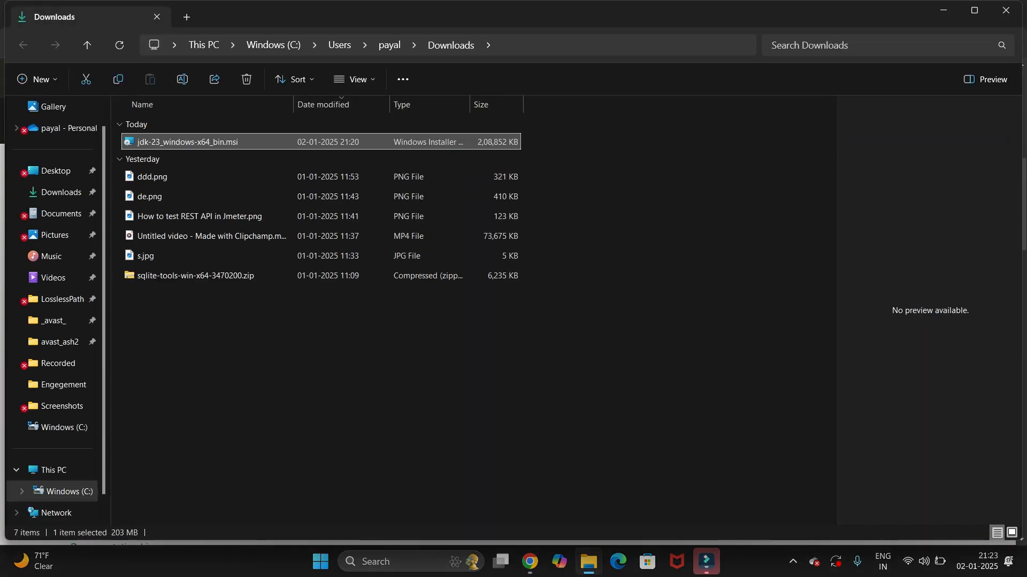
key("Return")
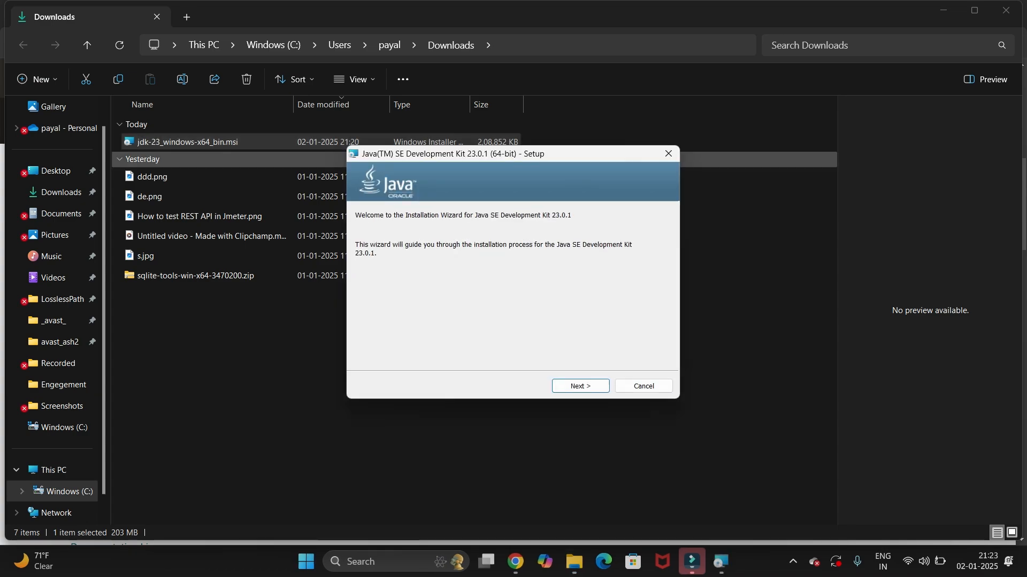
Install Java SE Development Kit 23.0.1 to the default folder C:\Program Files\Java\jdk-23\ and close the setup wizard
key("super+d")
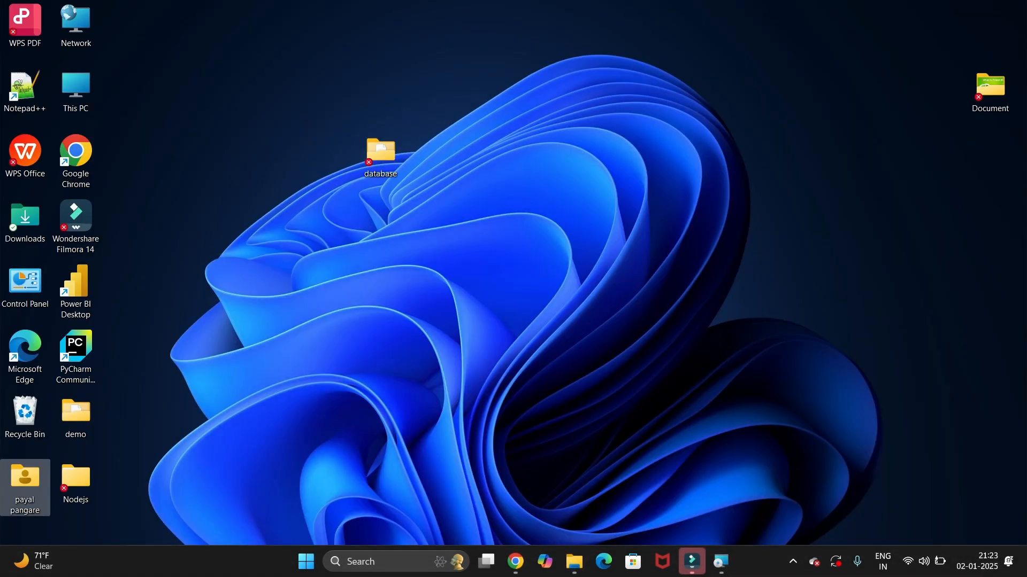
left_click(721, 561)
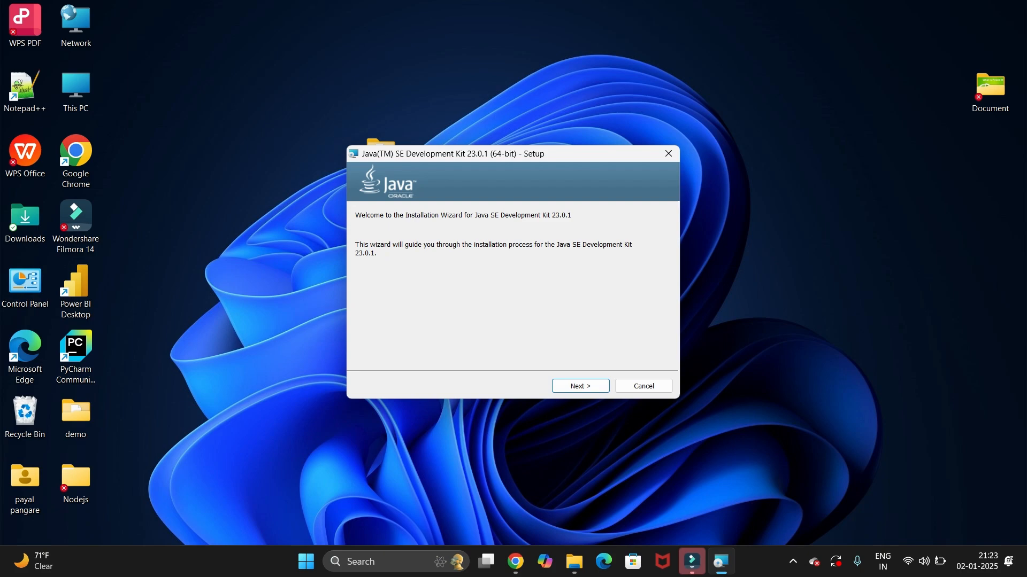
left_click_drag(559, 155, 558, 107)
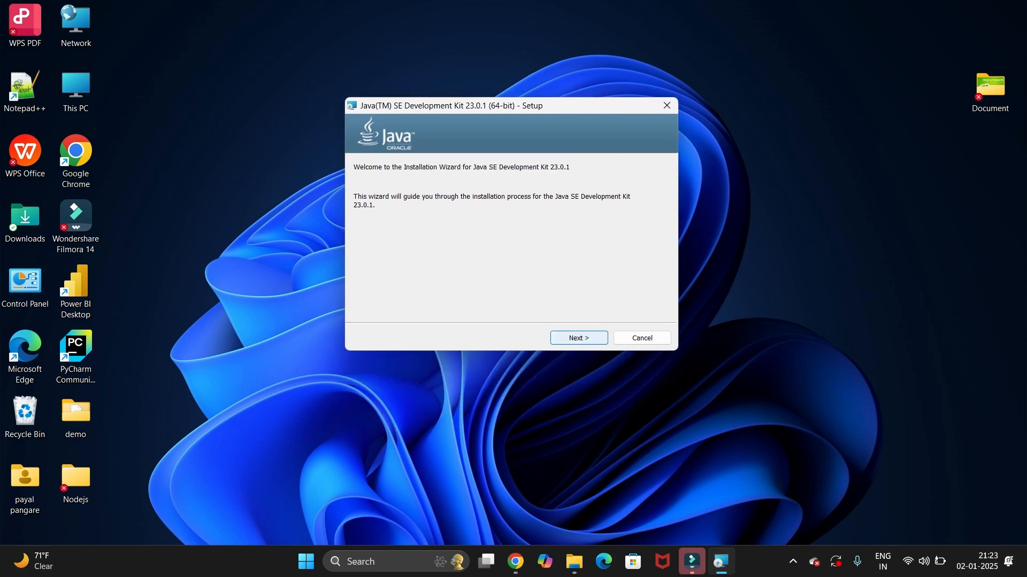
left_click(579, 338)
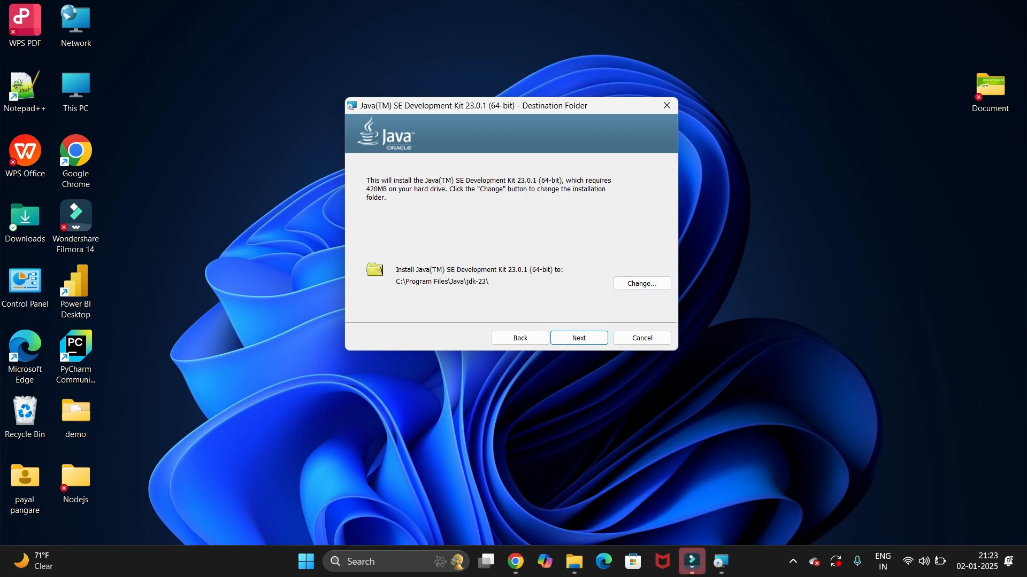
left_click(578, 338)
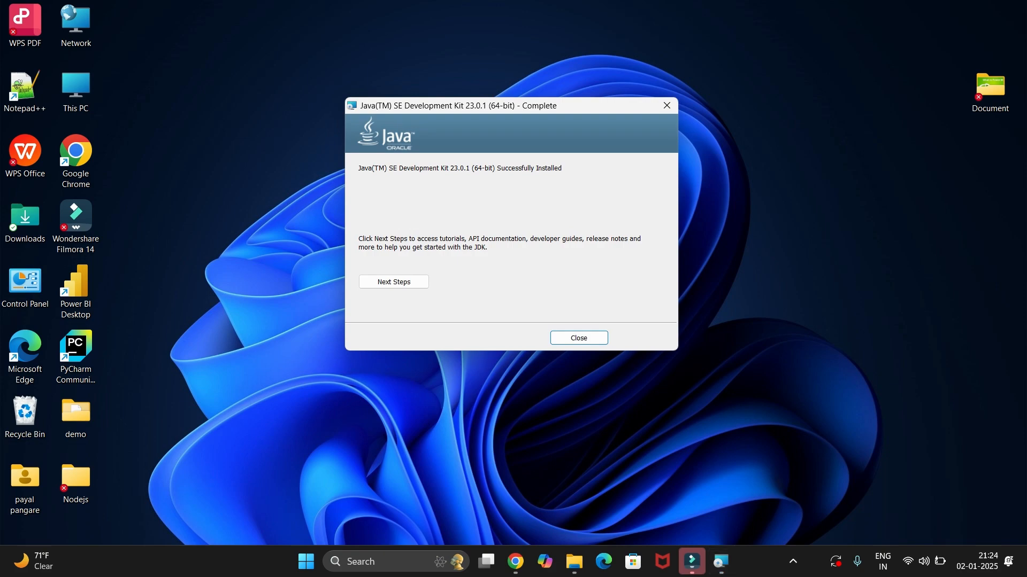
left_click(579, 338)
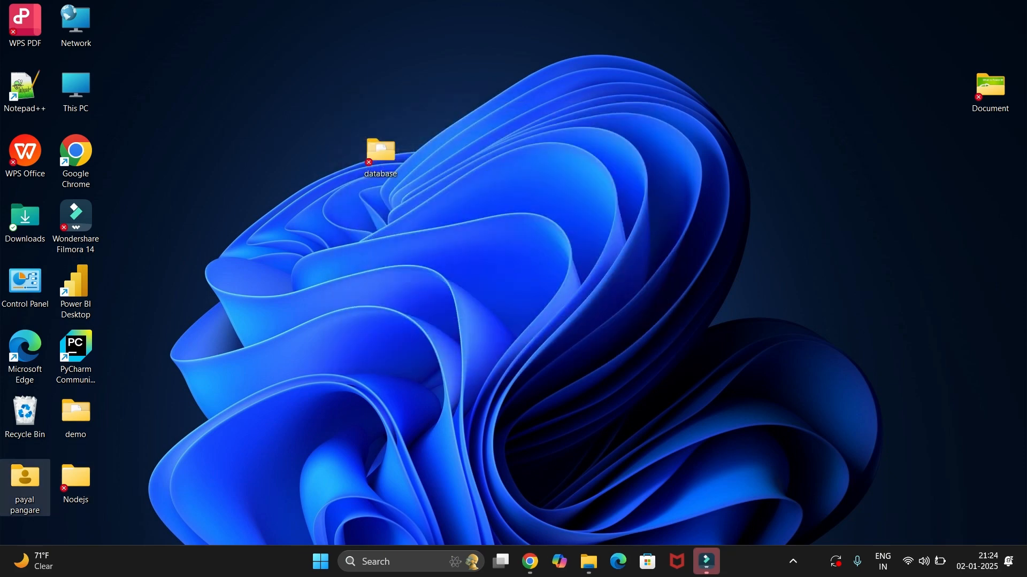
Open C:\Program Files\Java\jdk-23\bin in File Explorer, select its full path, and return to the desktop
double_click(25, 484)
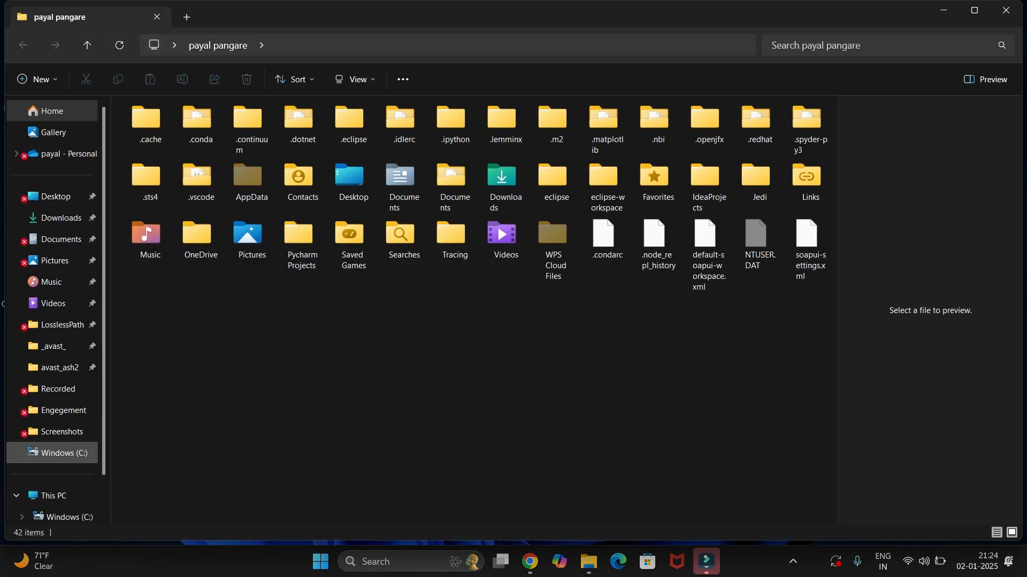
left_click(64, 470)
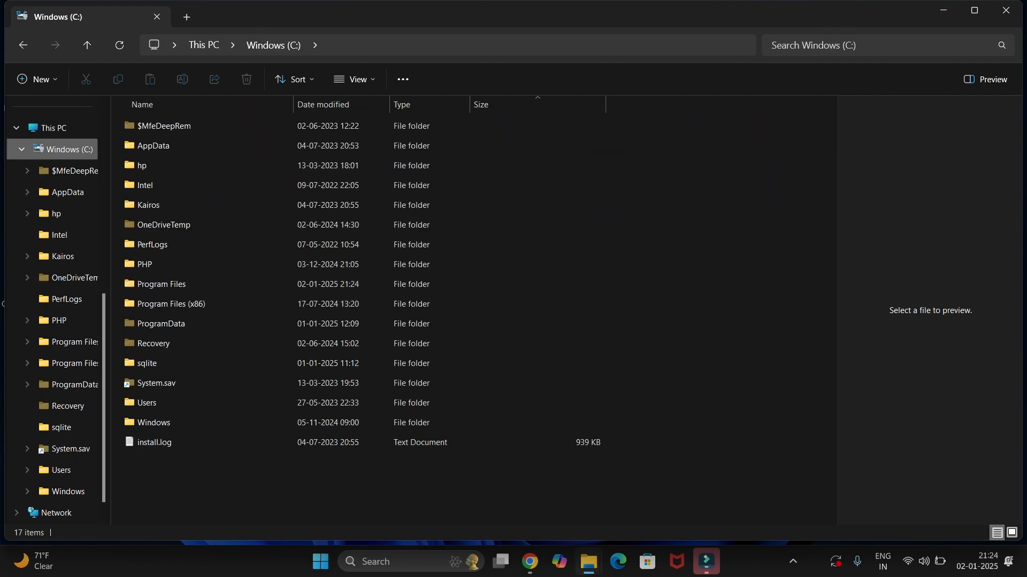
double_click(161, 284)
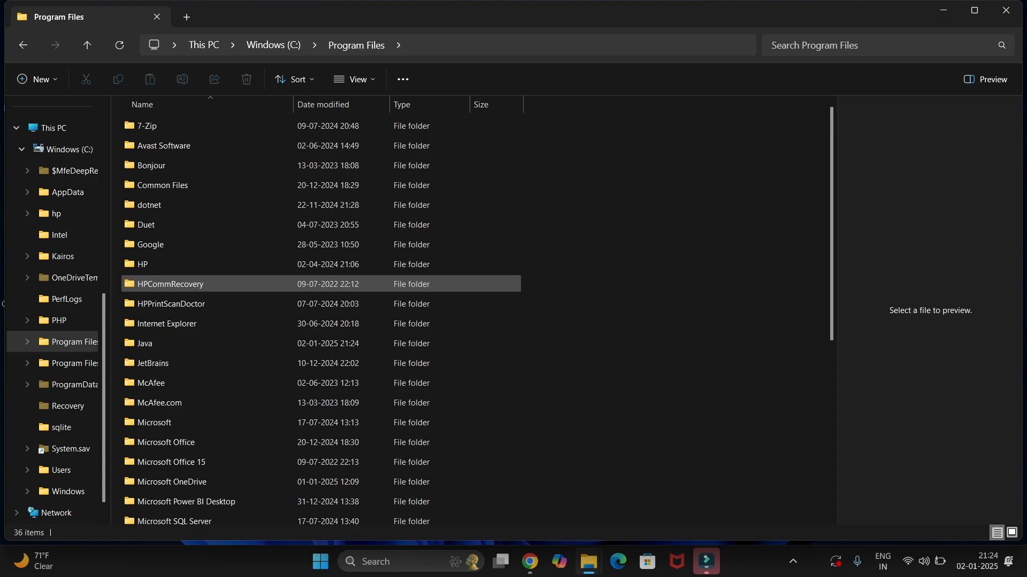
double_click(147, 343)
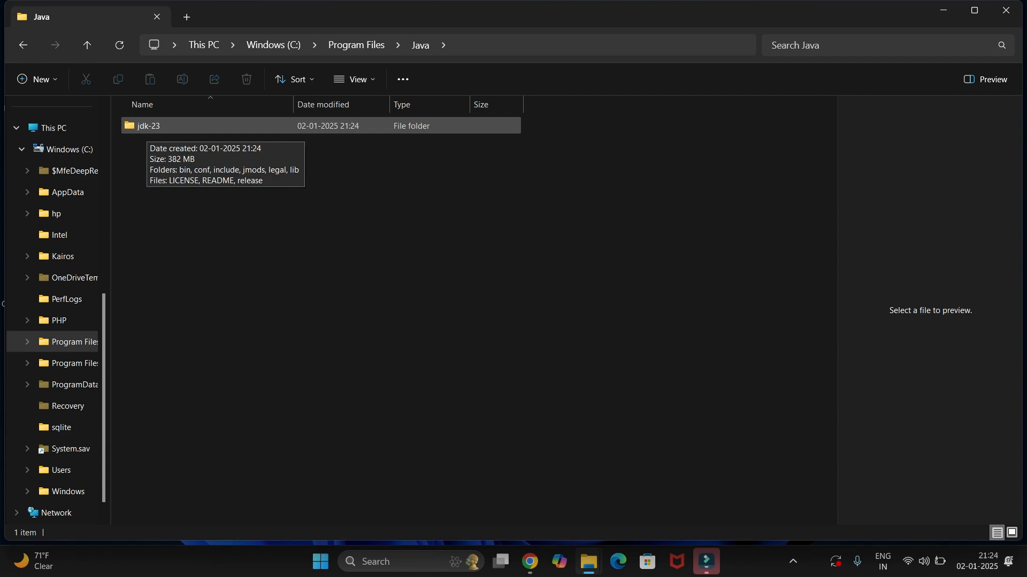
double_click(148, 126)
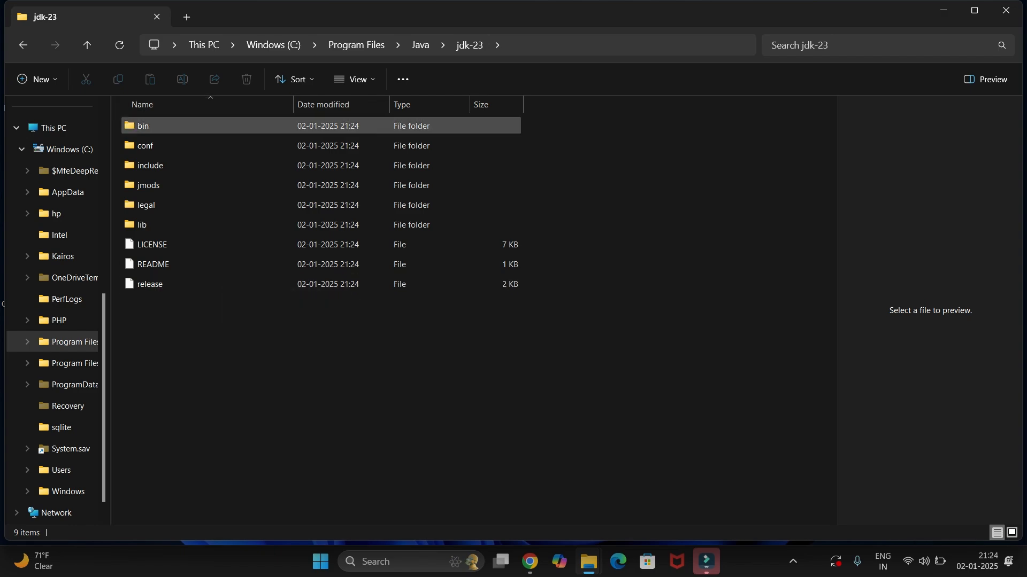
double_click(143, 126)
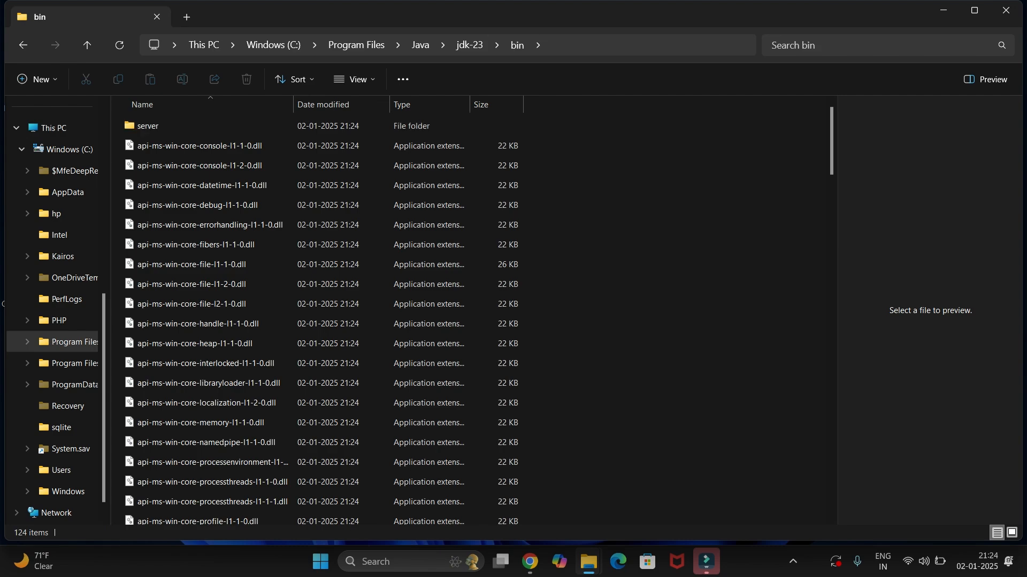
left_click(615, 45)
key("ctrl+c")
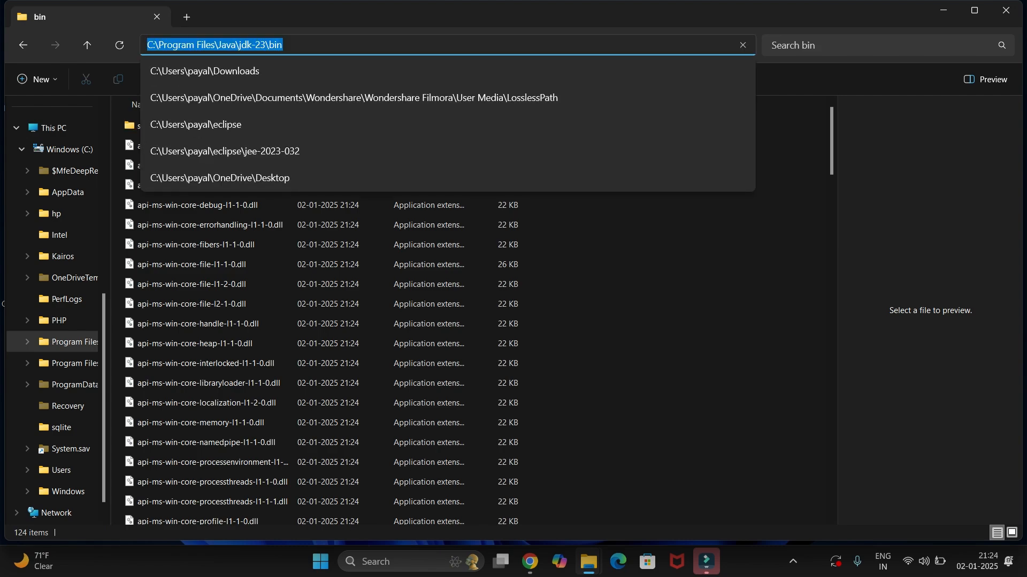
key("super+d")
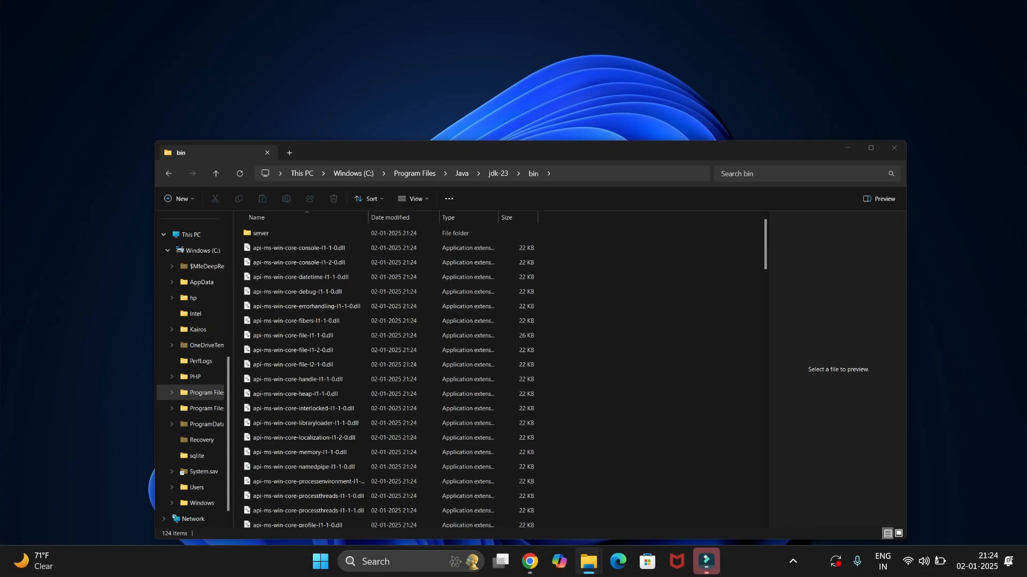
Search Windows for "env" and open the Environment Variables dialog from the system properties
key("super+s")
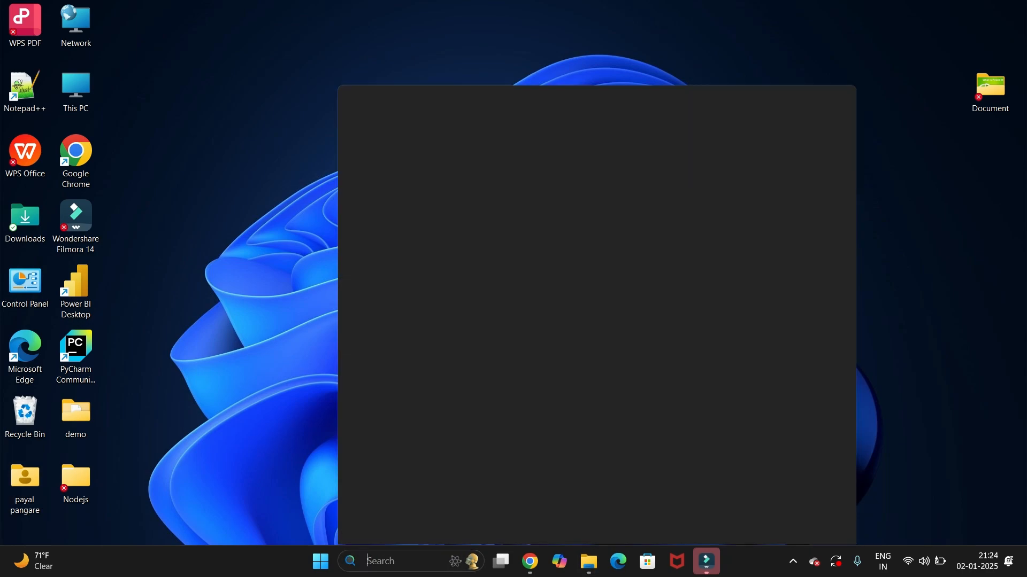
type("env")
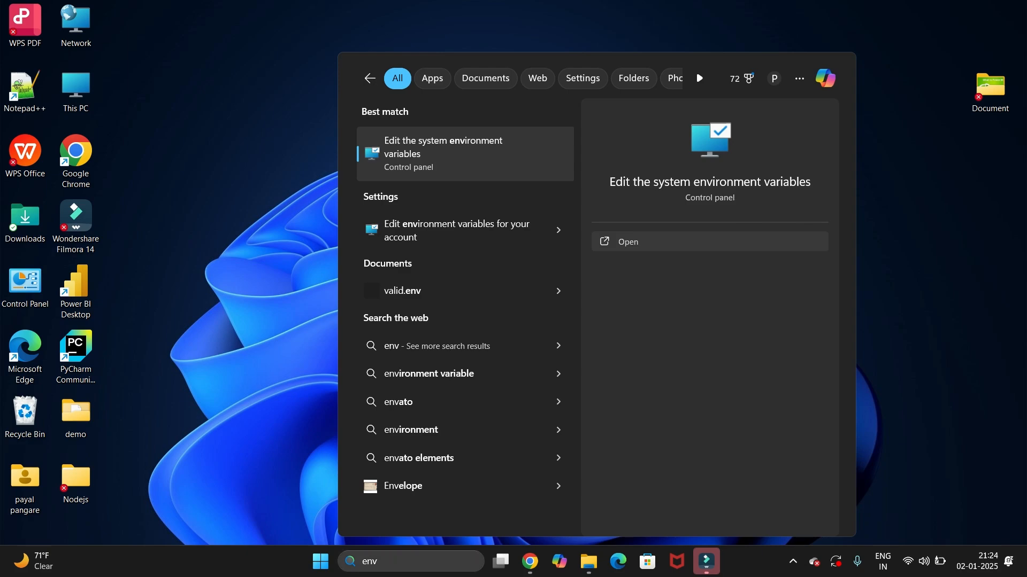
key("Return")
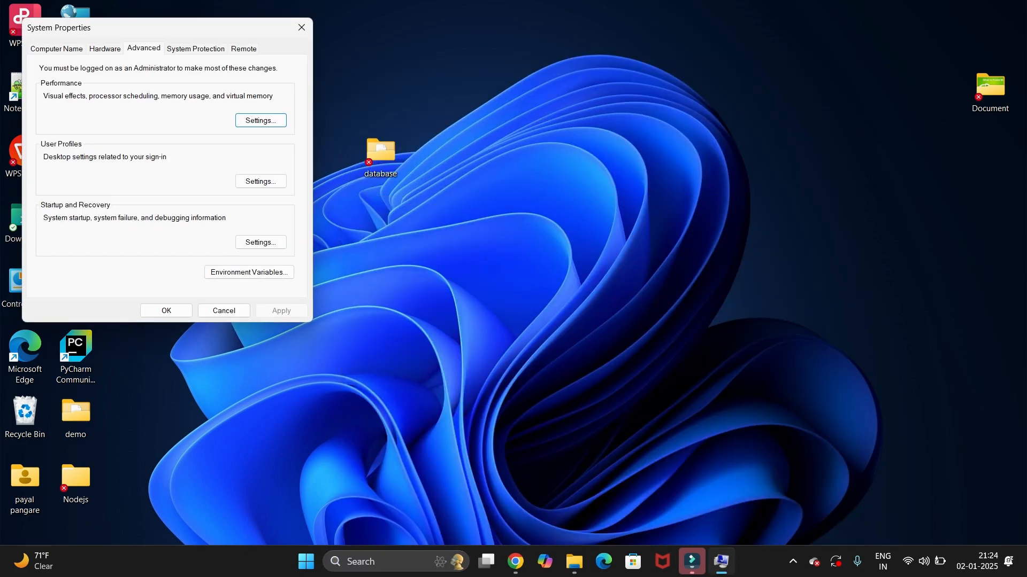
left_click(249, 273)
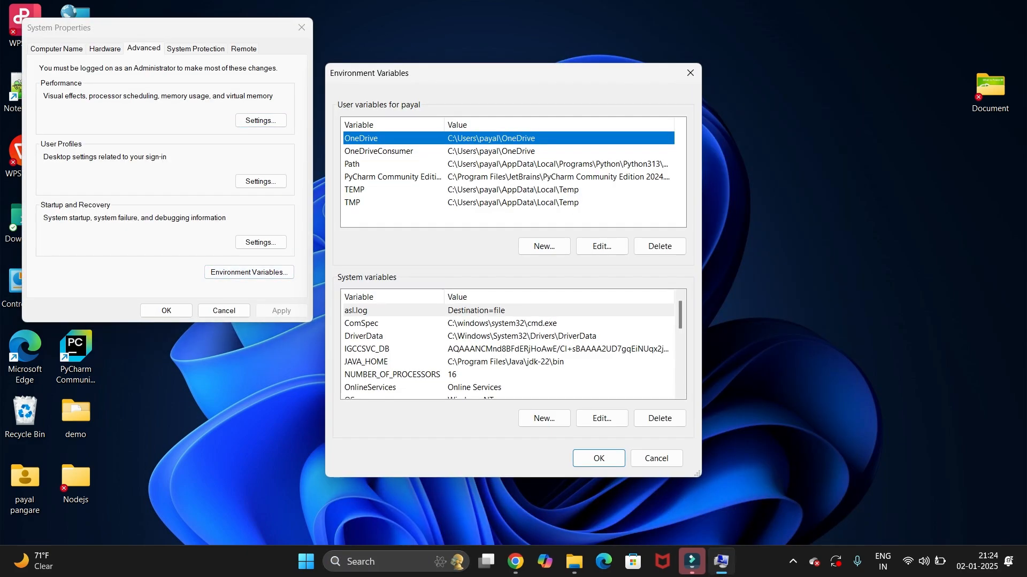
Add C:\Program Files\Java\jdk-23\bin as a new entry to the system Path variable and confirm all open dialogs
scroll(512, 345, "down", 1)
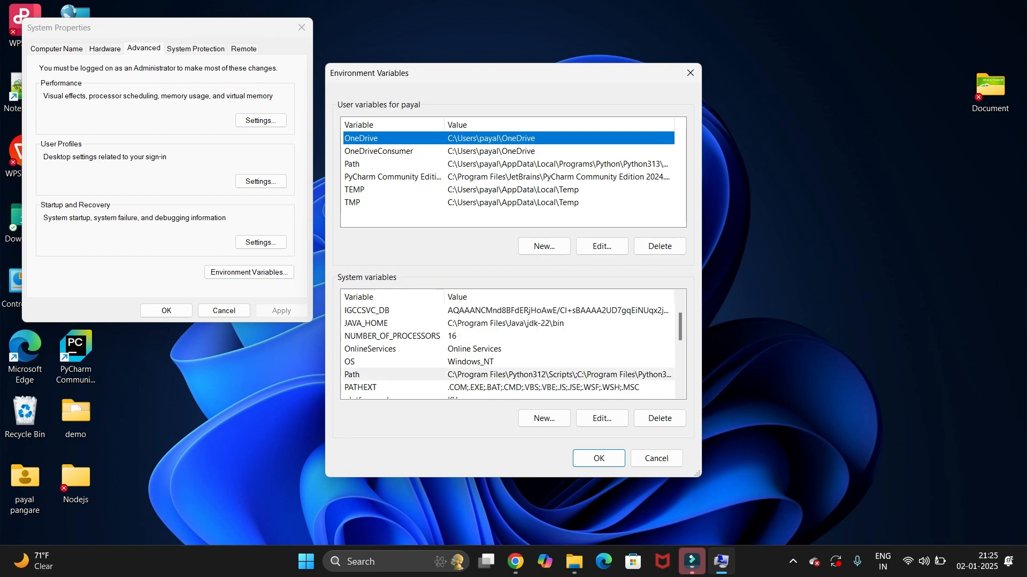
left_click(353, 374)
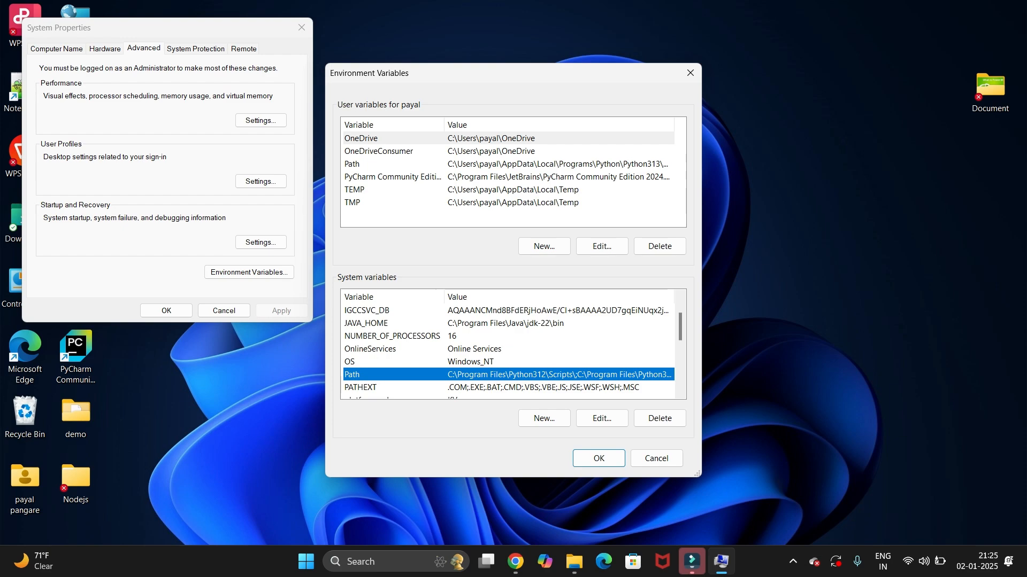
left_click(601, 418)
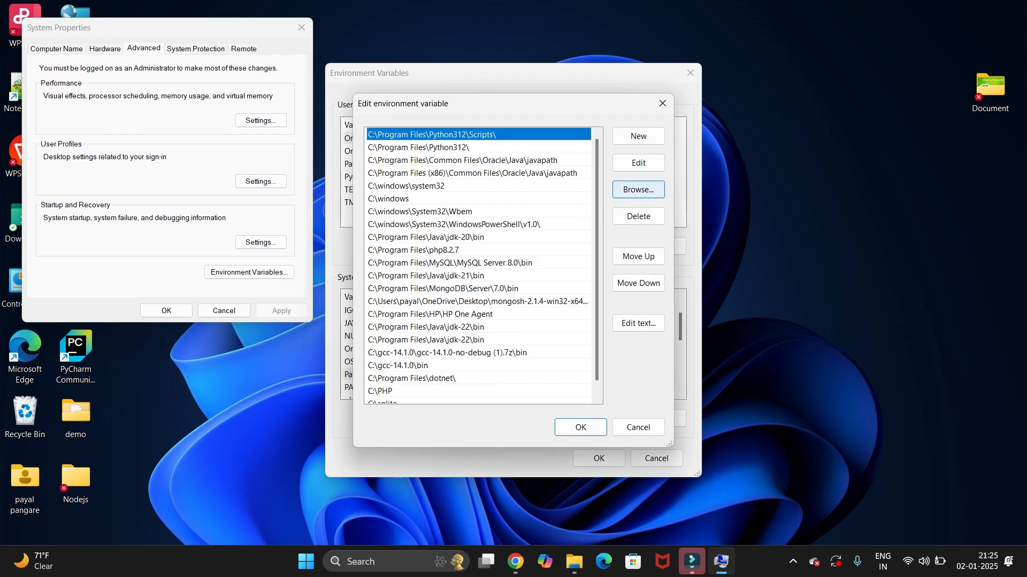
left_click(638, 136)
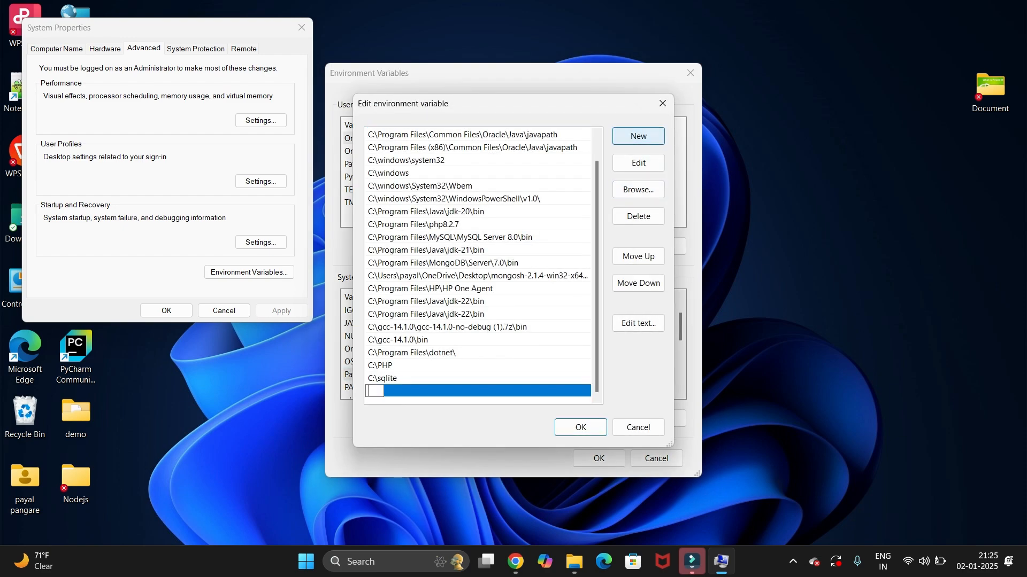
key("ctrl+v")
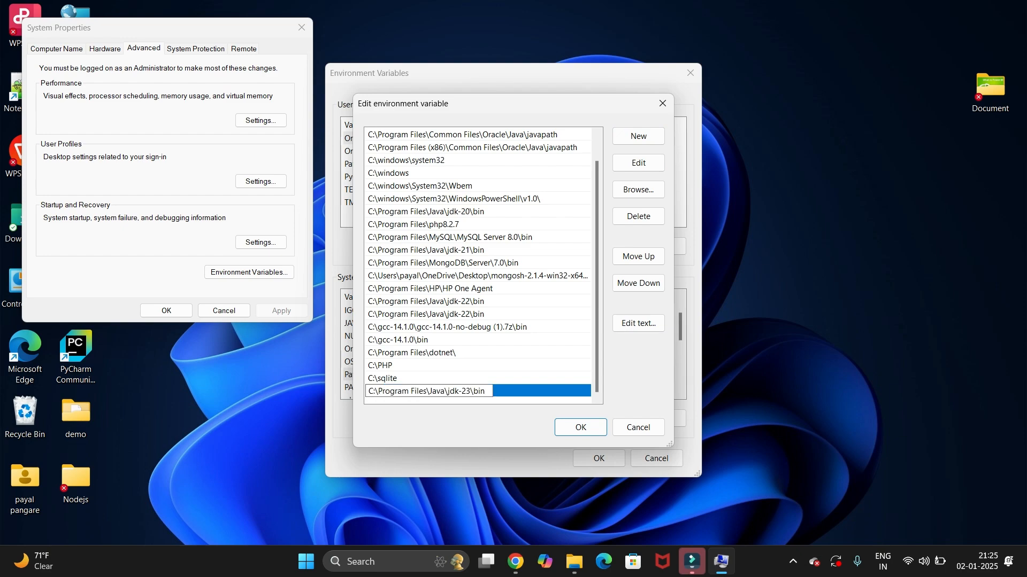
key("Return")
key("Return")
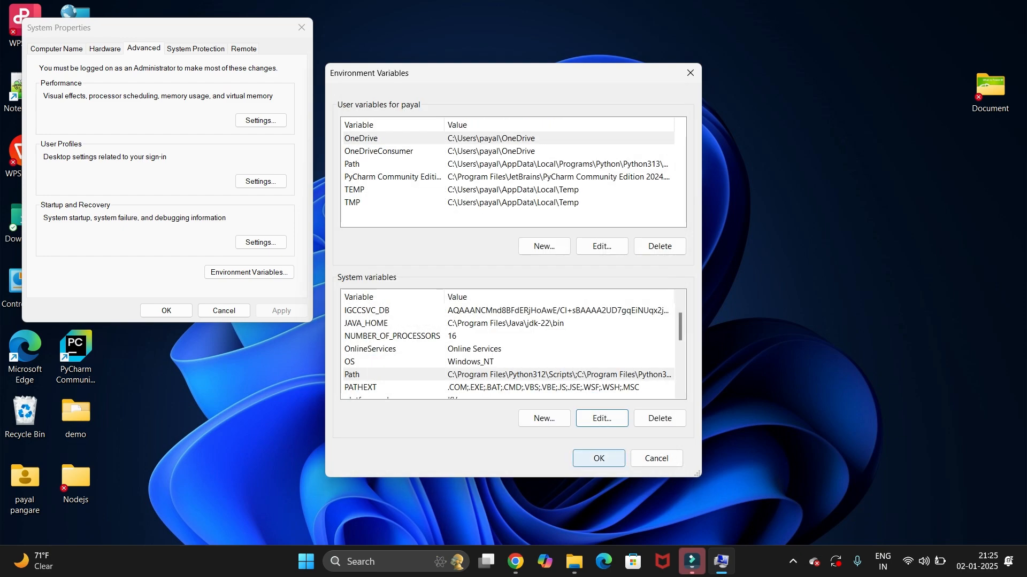
key("Return")
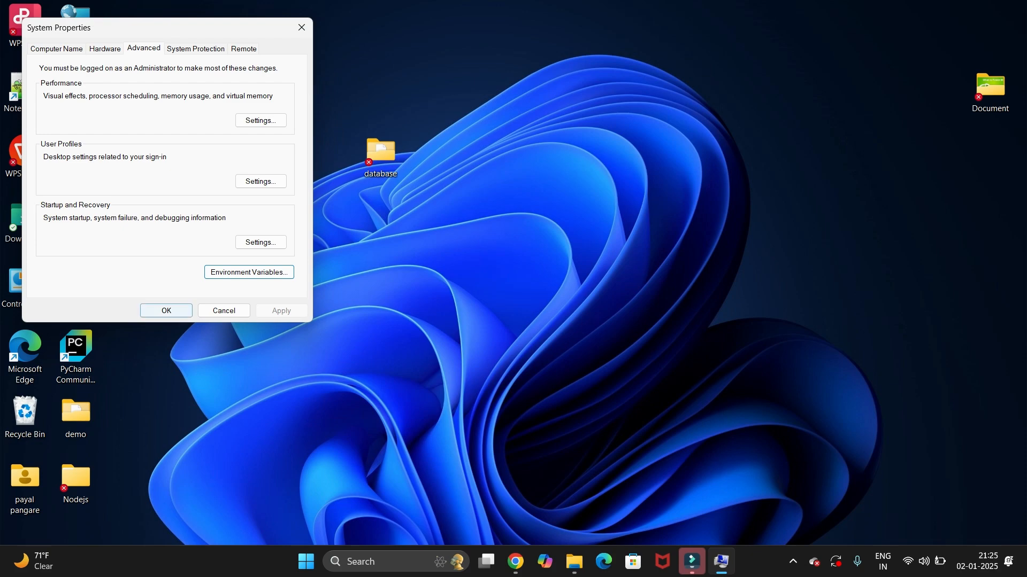
key("Return")
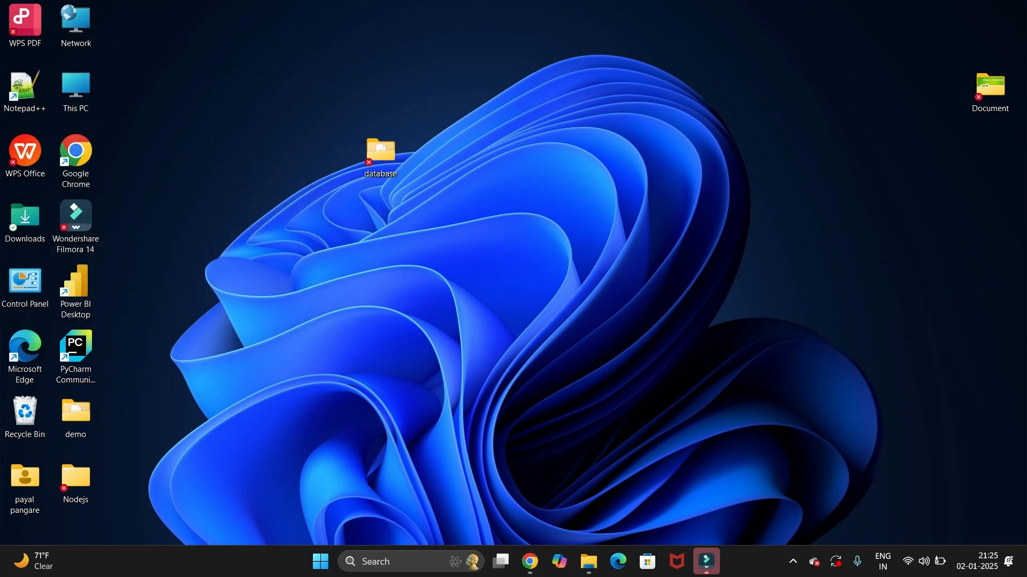
Open Command Prompt, check the installed Java version with java --version, and select the version line in the output
key("super+s")
type("cmd")
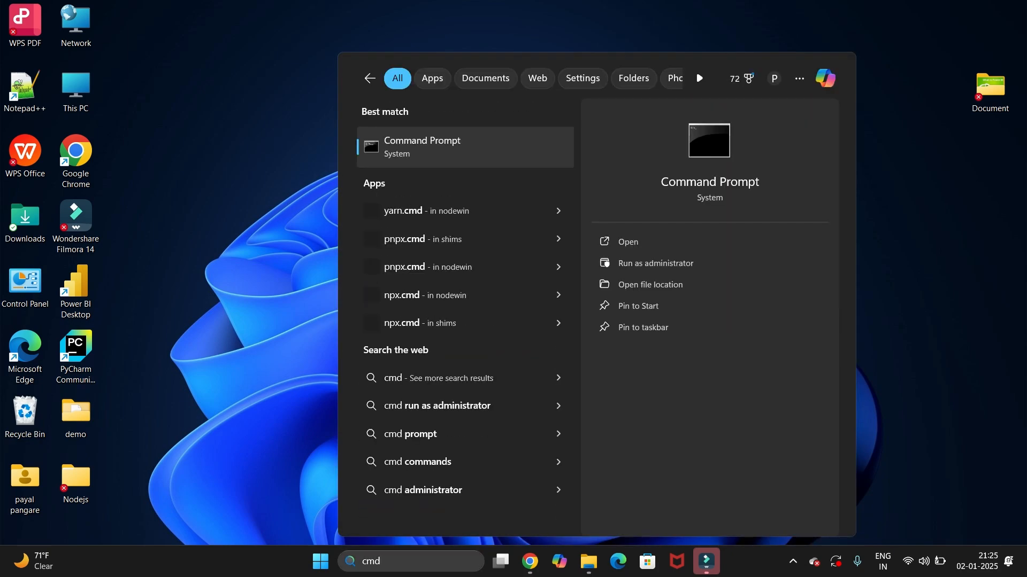
key("Return")
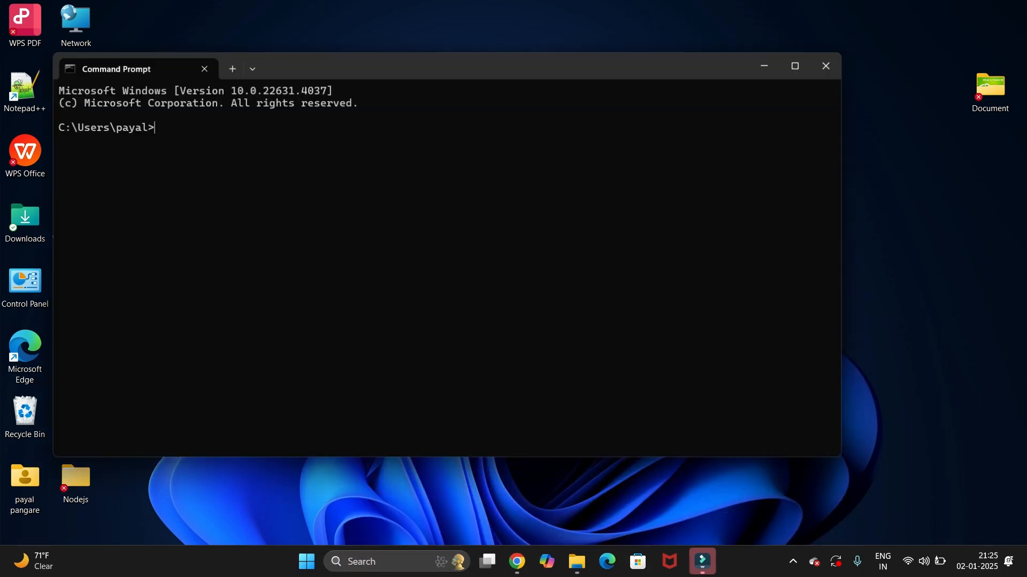
type("jav")
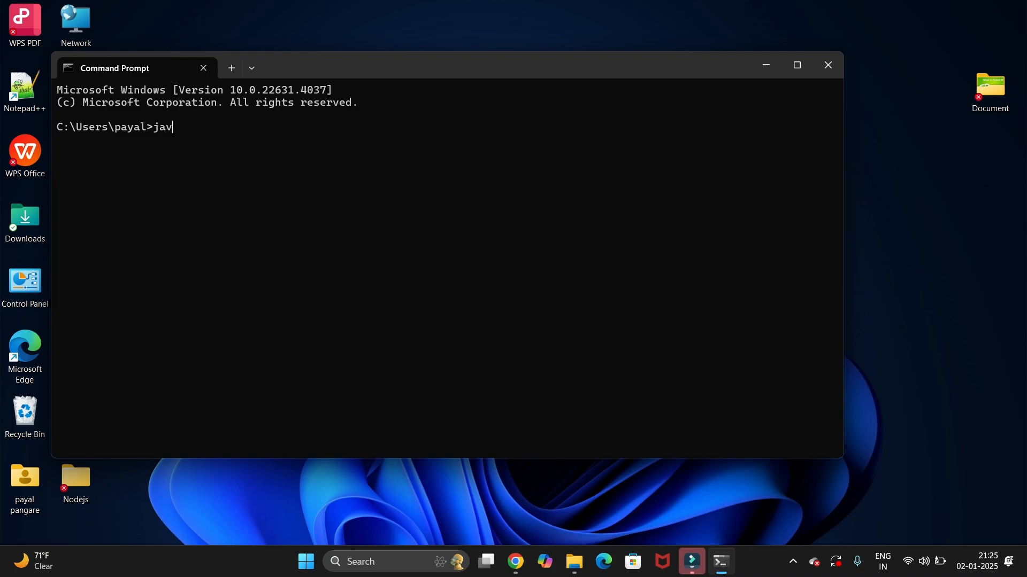
type("a --version")
key("Return")
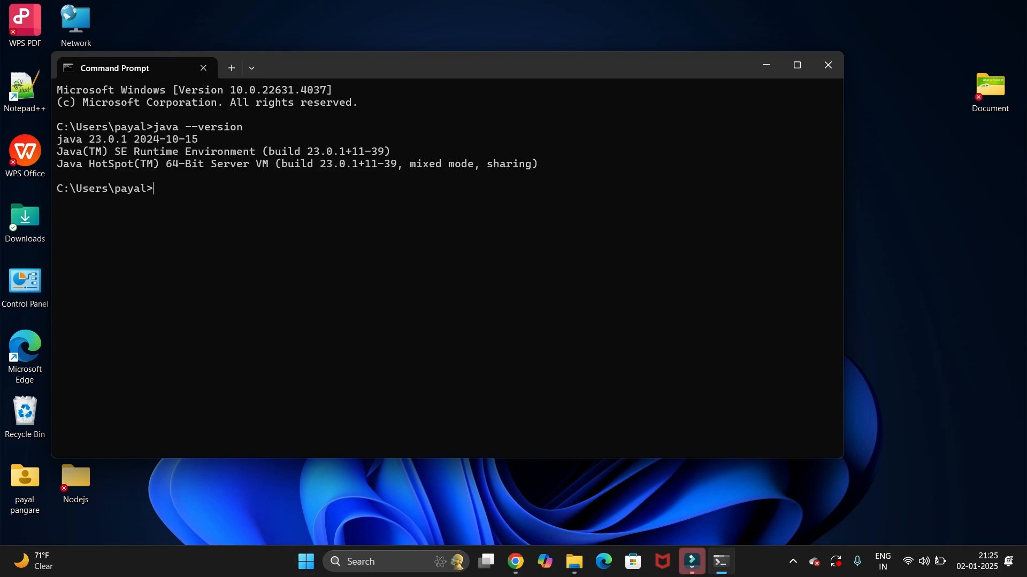
left_click_drag(57, 139, 204, 139)
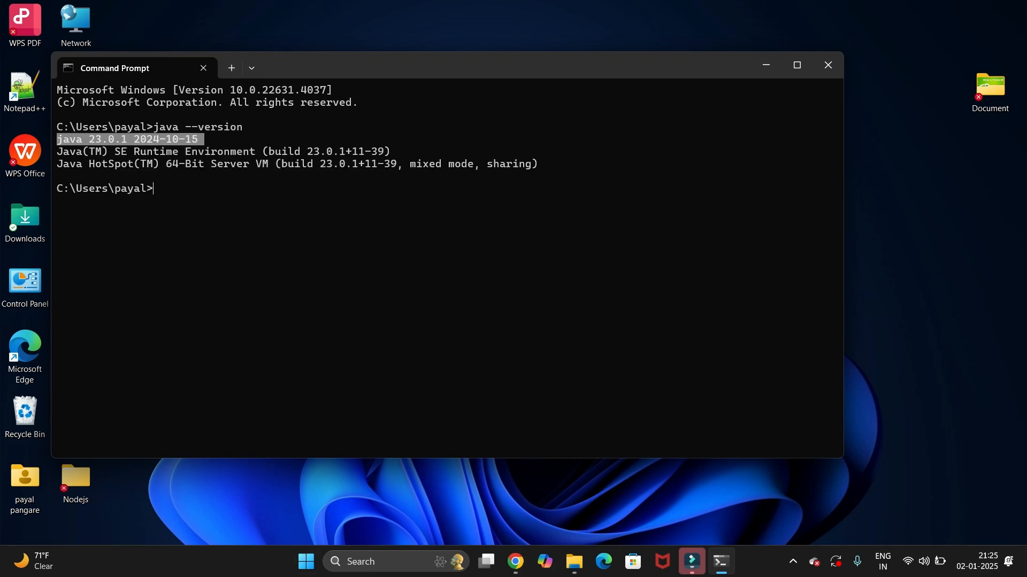